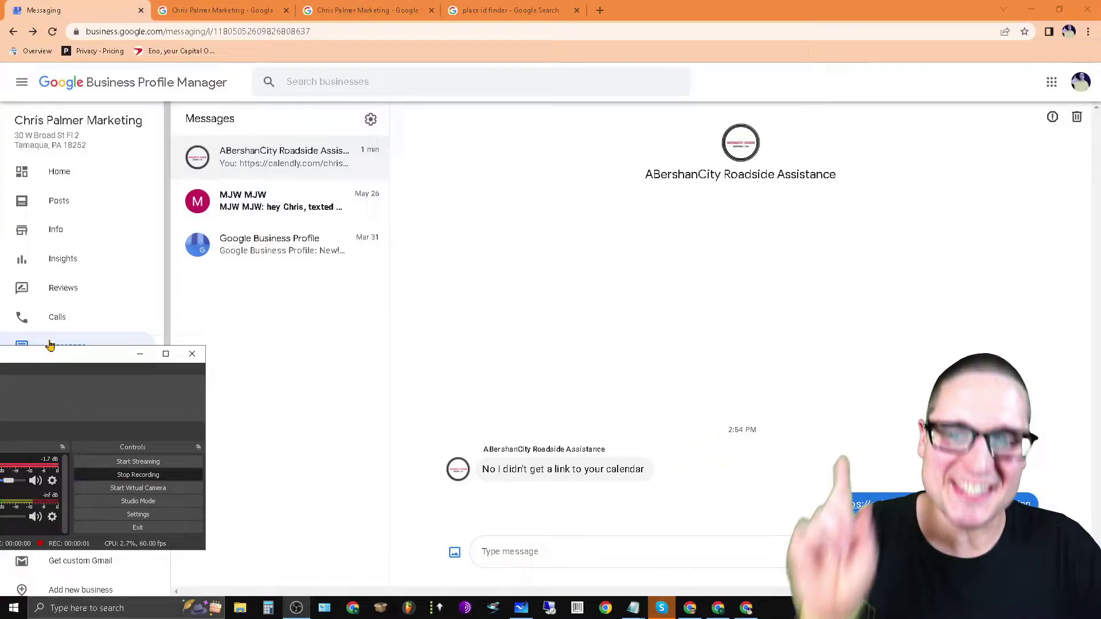
Step: Review the business's call history twice, then return to the customer Messages list
click(139, 353)
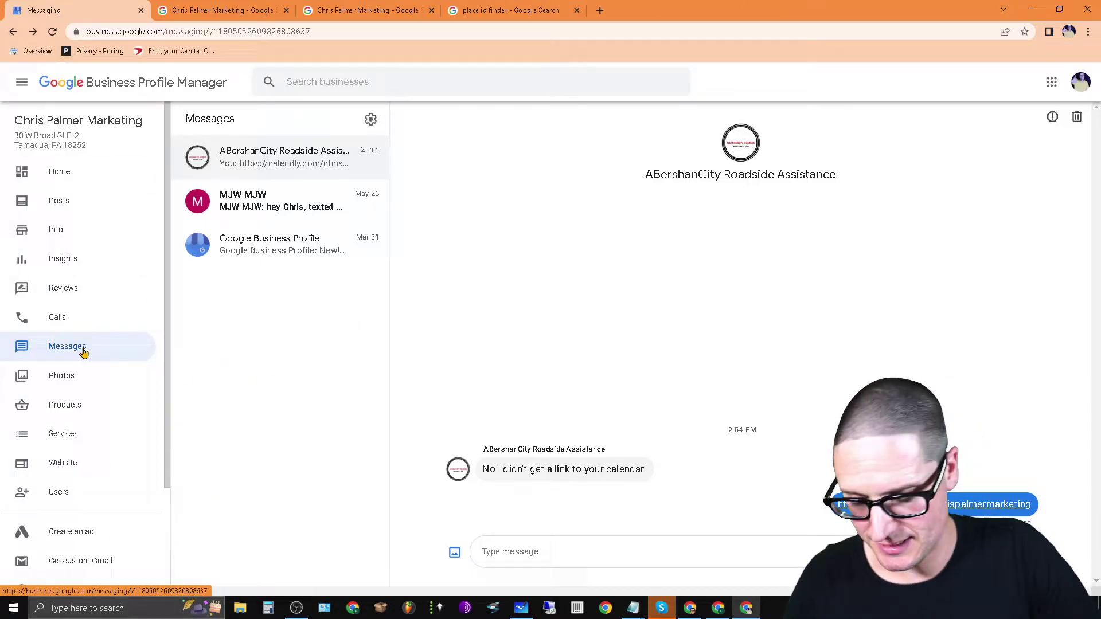
click(52, 328)
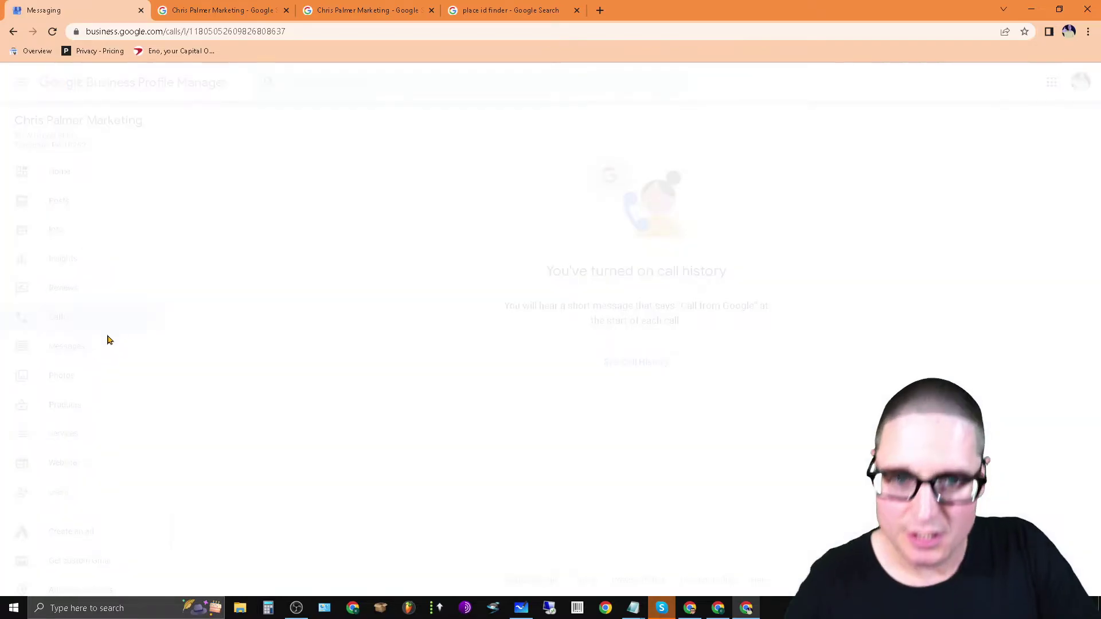
click(747, 120)
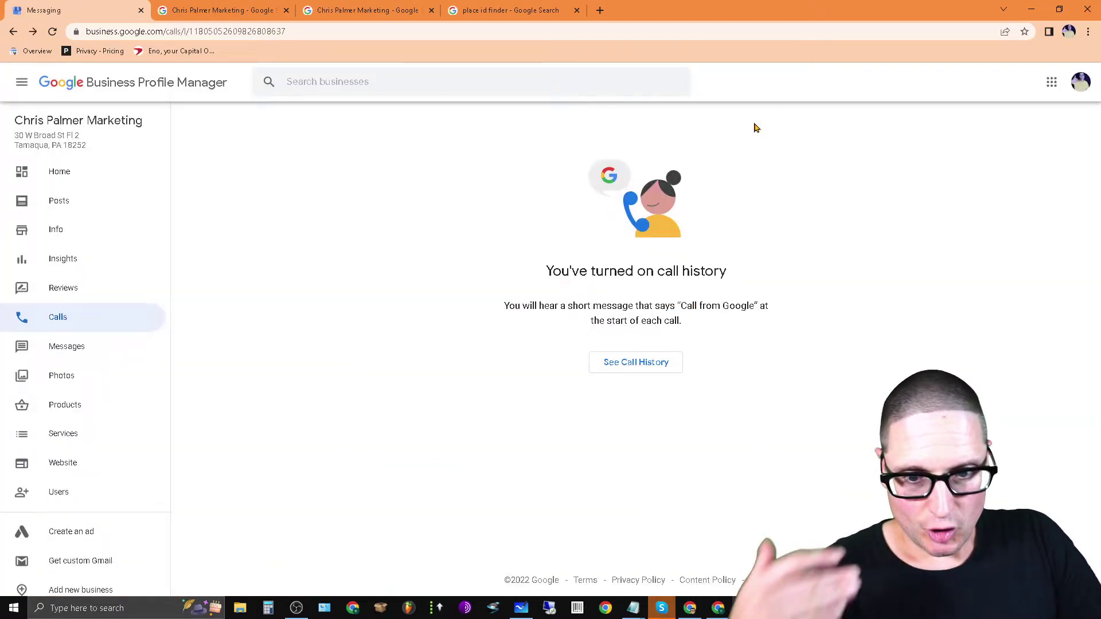
click(66, 327)
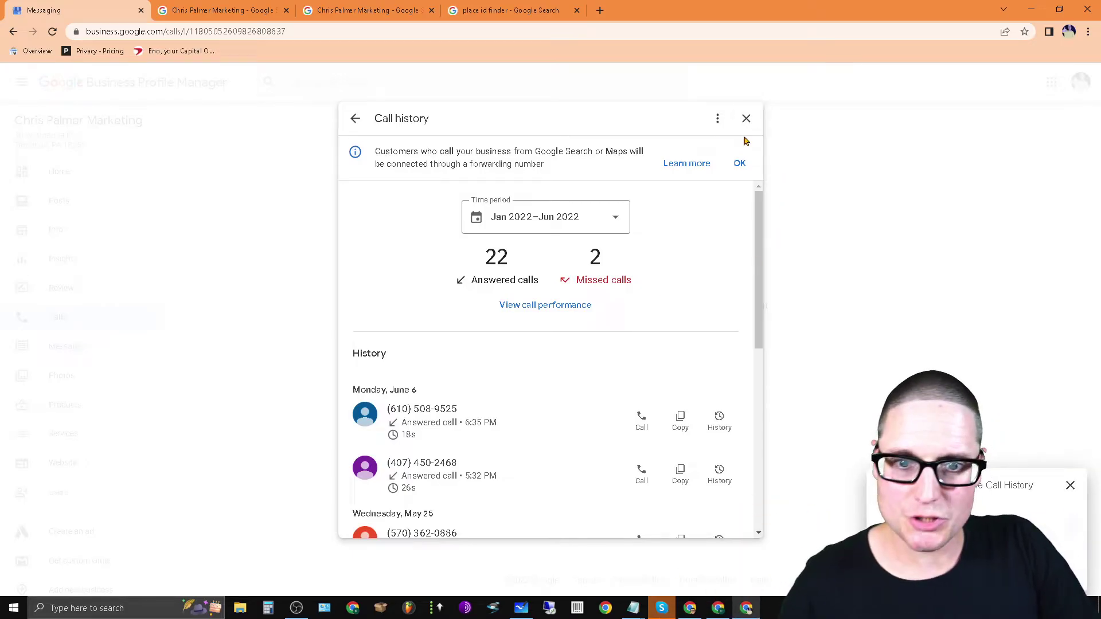
click(747, 120)
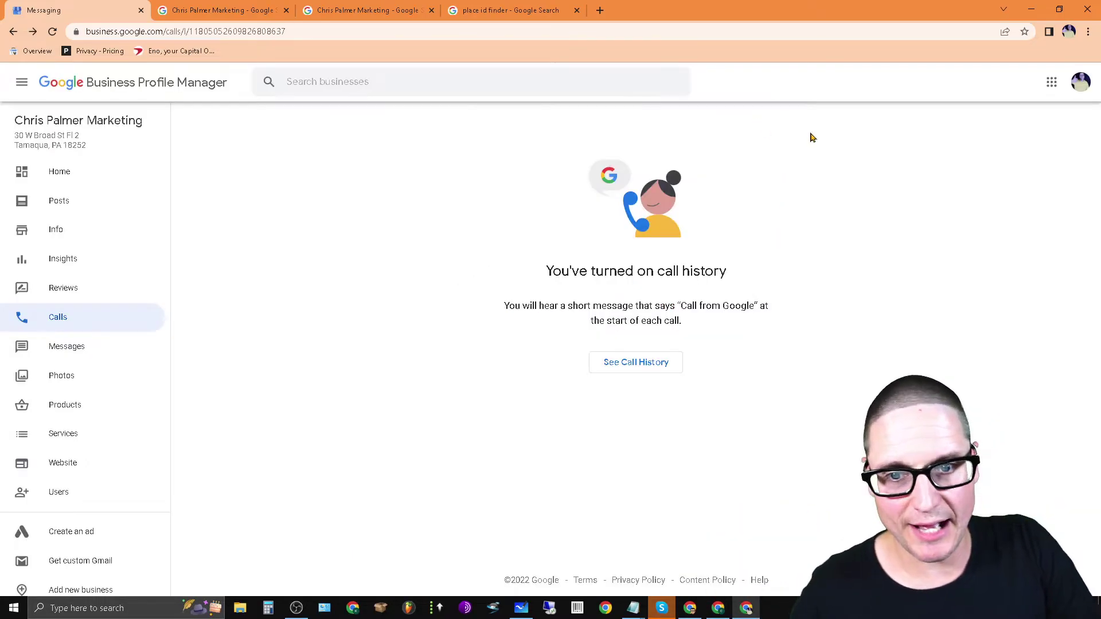
click(88, 346)
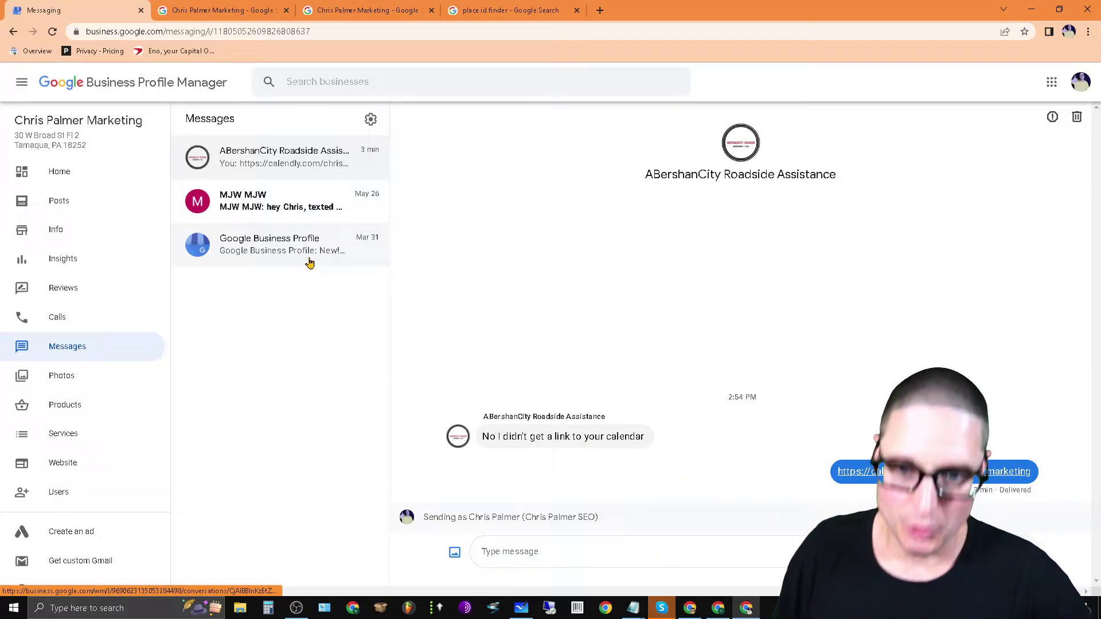
click(288, 255)
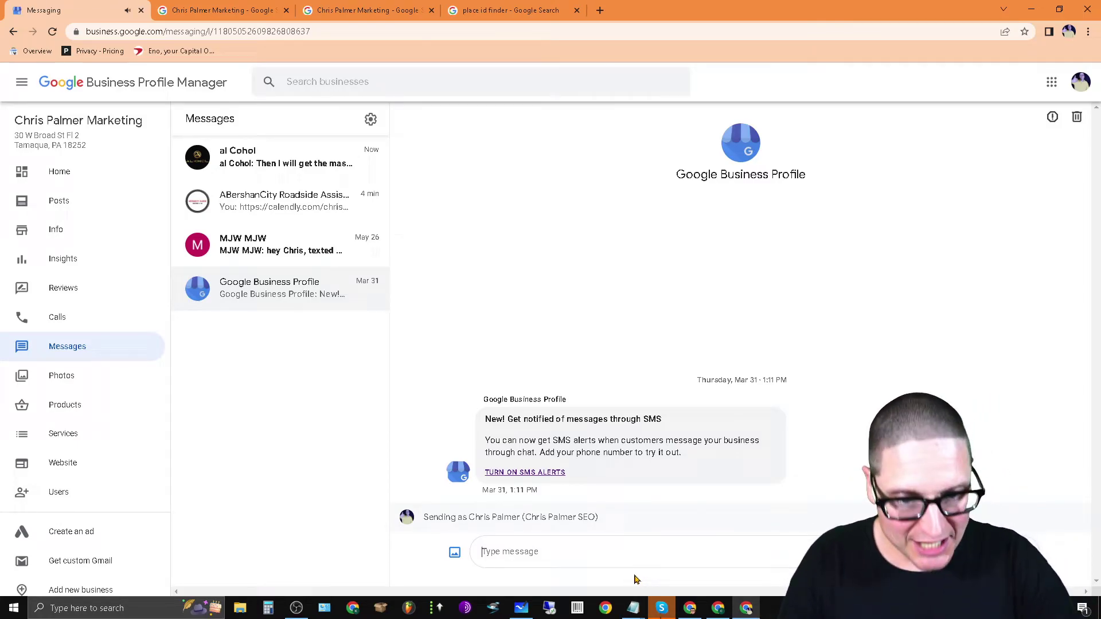
Step: Start enabling SMS alerts for new customer messages from the Business Profile notice
click(546, 472)
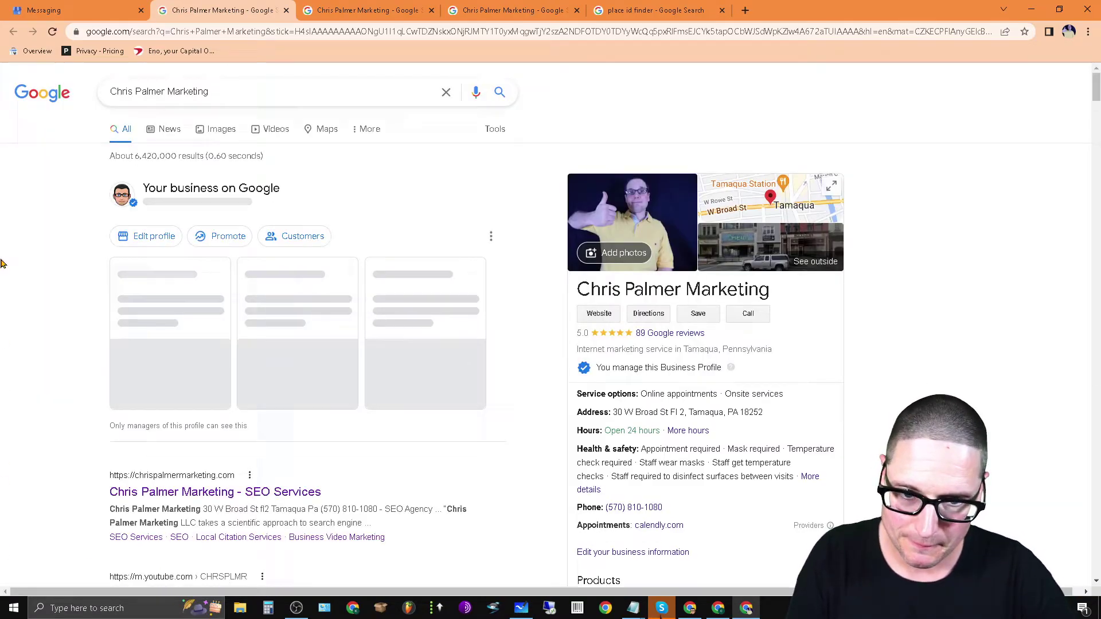